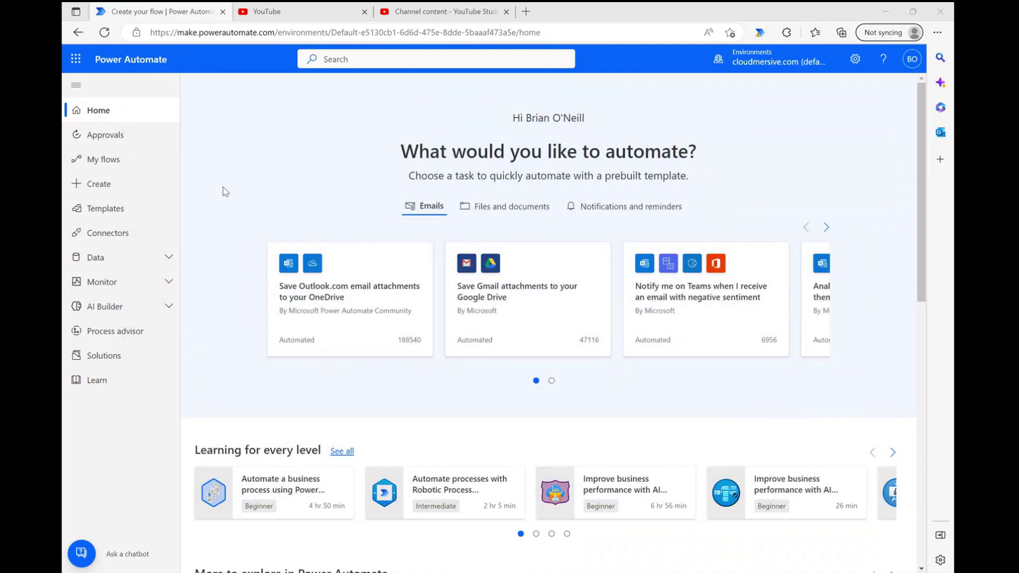
Create an instant cloud flow named 'create and edit docx' with a Manually trigger a flow trigger.
{"action": "left_click", "coordinate": [101, 183]}
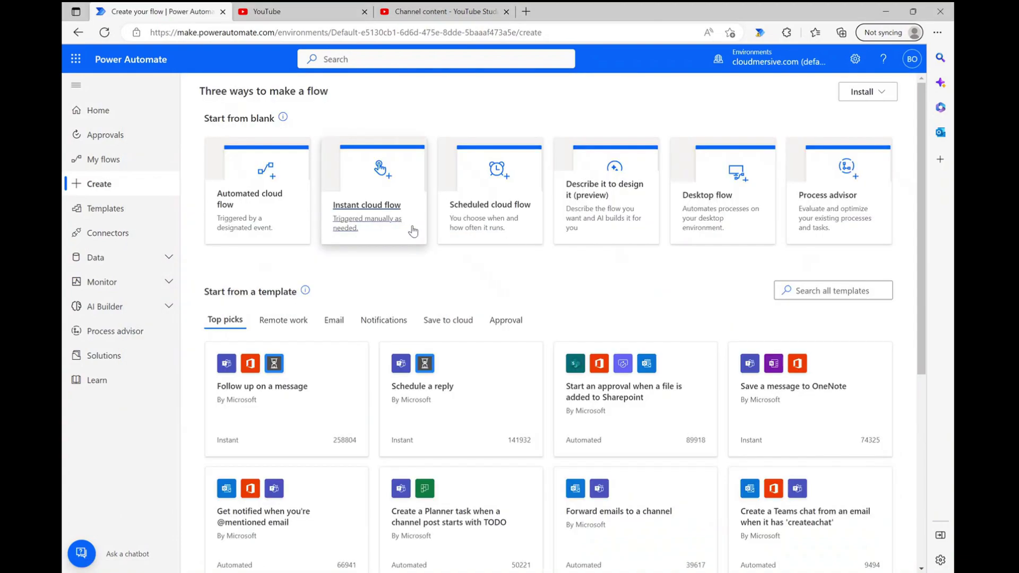
{"action": "left_click", "coordinate": [429, 207]}
{"action": "left_click", "coordinate": [593, 202]}
{"action": "type", "text": "create and edit docx"}
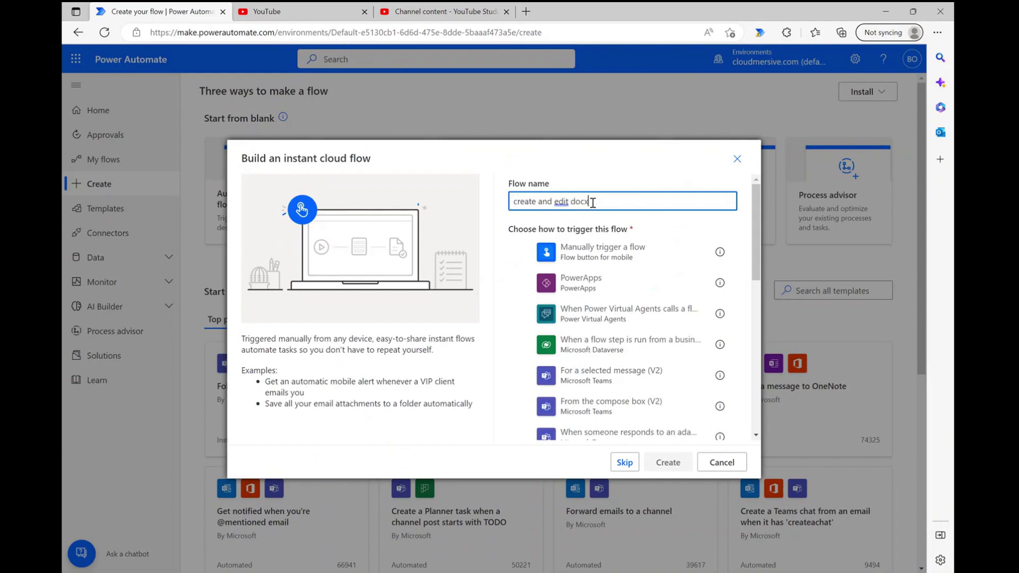
{"action": "left_click", "coordinate": [600, 243]}
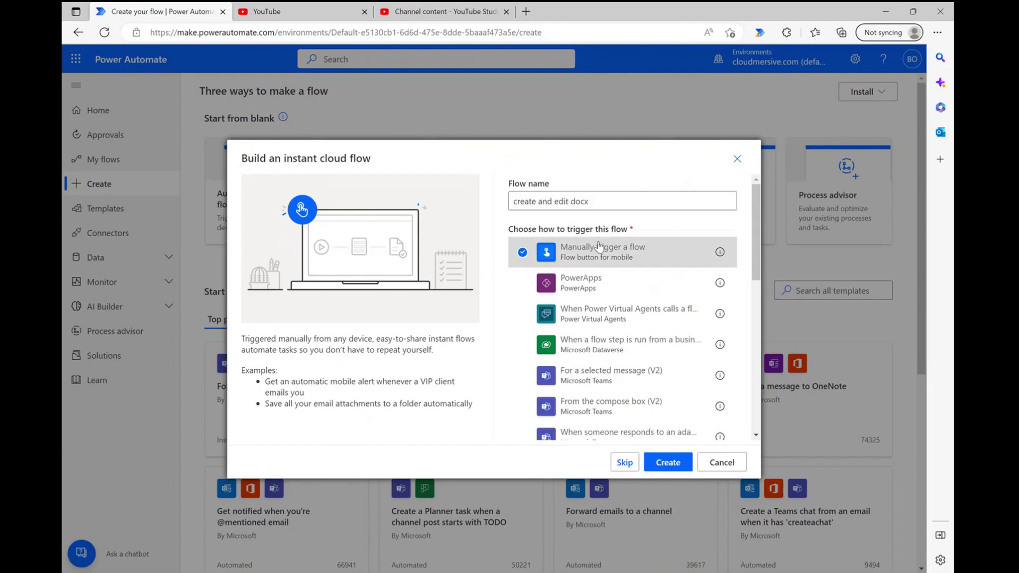
{"action": "left_click", "coordinate": [668, 462]}
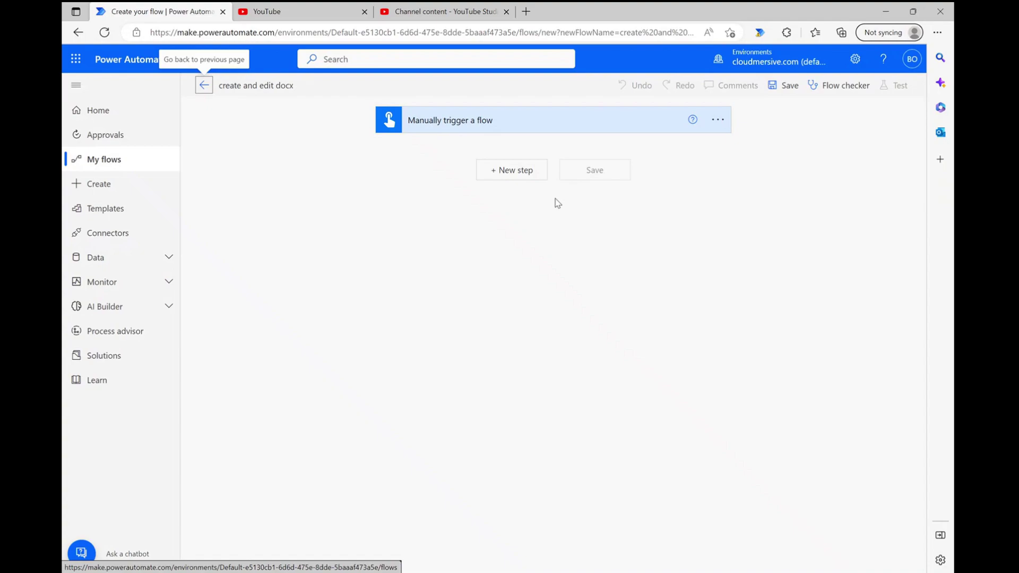
Add a Cloudmersive Document Conversion step and filter its actions by 'create a blank'.
{"action": "left_click", "coordinate": [502, 175]}
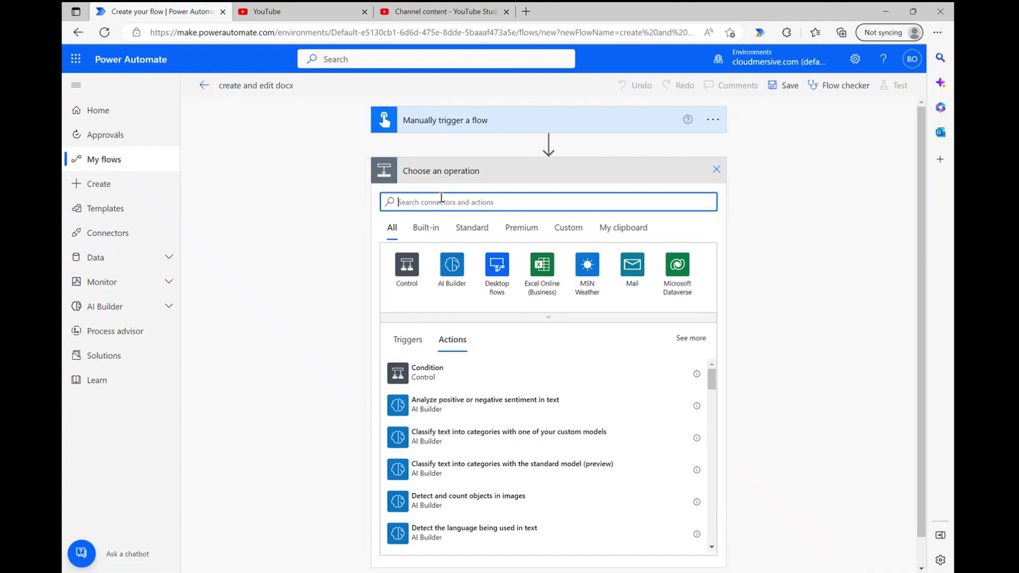
{"action": "type", "text": "cloudmersive"}
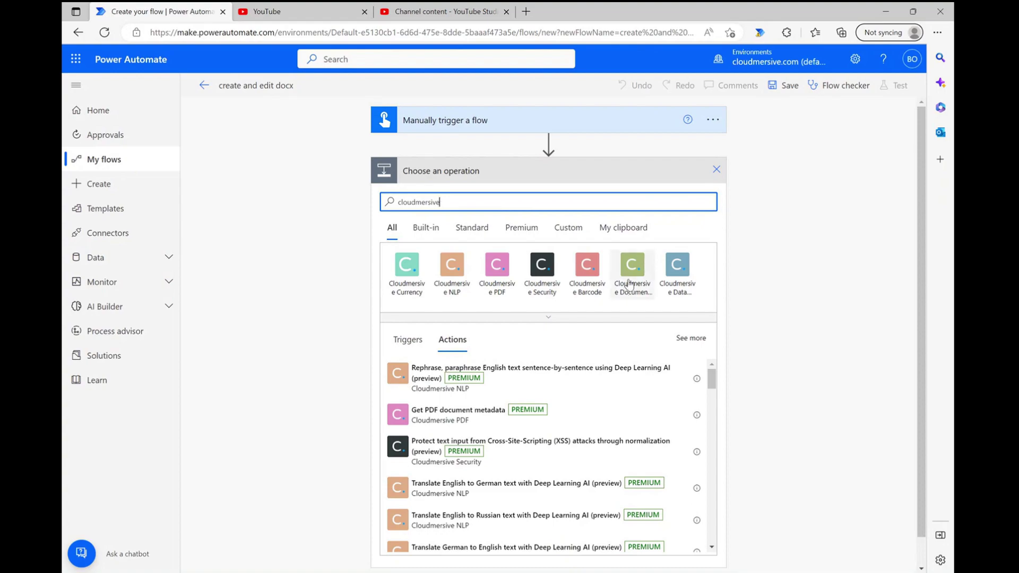
{"action": "left_click", "coordinate": [631, 271]}
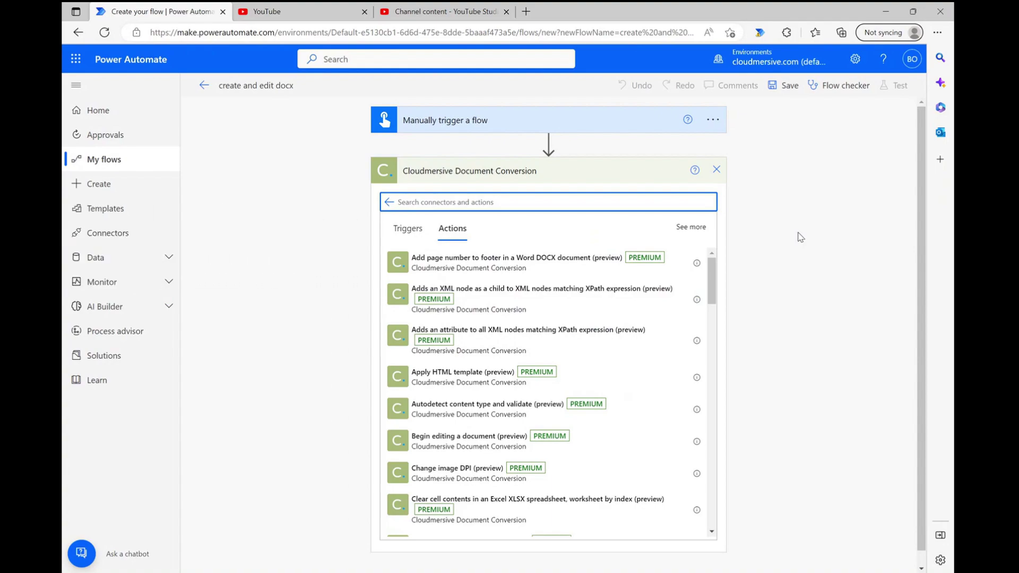
{"action": "type", "text": "create a blank"}
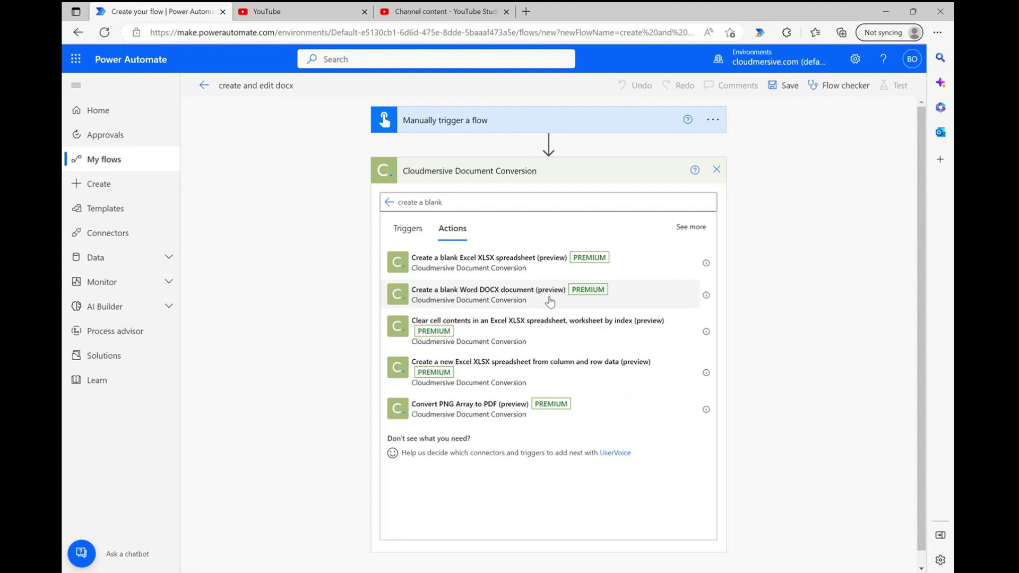
Add Create a blank Word DOCX document with InitialText 'this is an important document!'.
{"action": "left_click", "coordinate": [550, 302]}
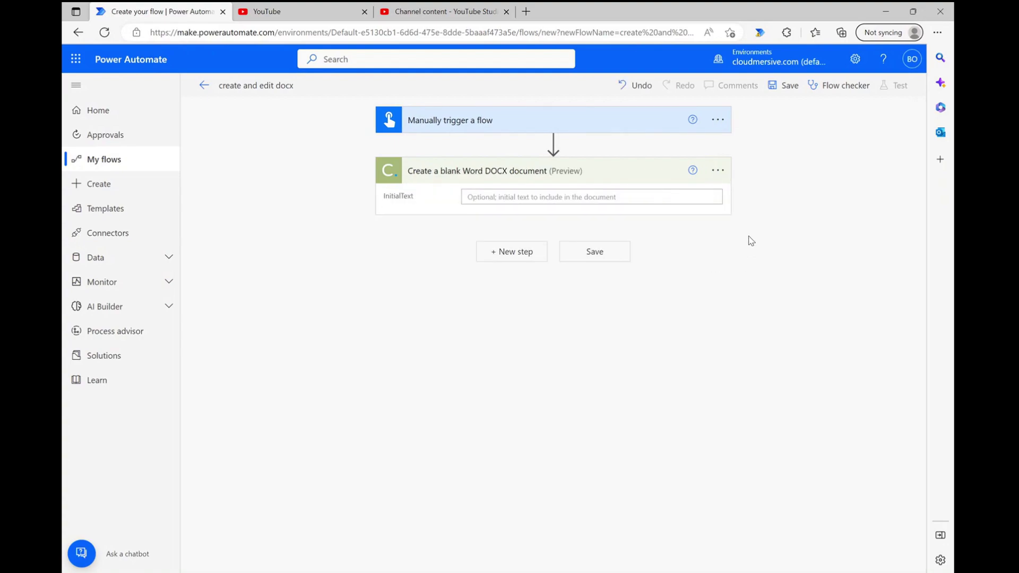
{"action": "left_click", "coordinate": [617, 197]}
{"action": "type", "text": "this is an important document!"}
{"action": "left_click", "coordinate": [773, 170]}
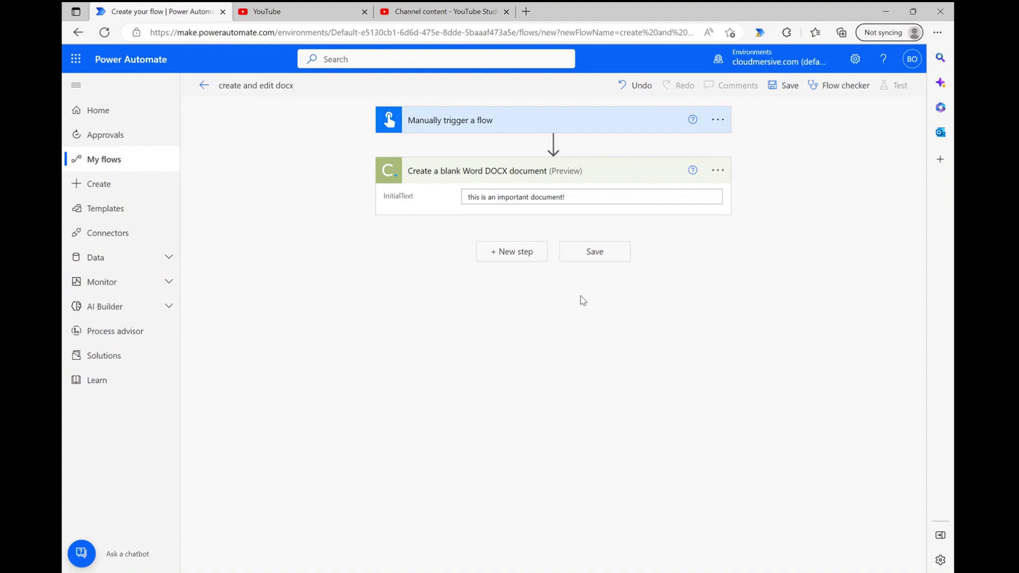
Add another Cloudmersive Document Conversion step and search its actions for 'docx'.
{"action": "left_click", "coordinate": [513, 258]}
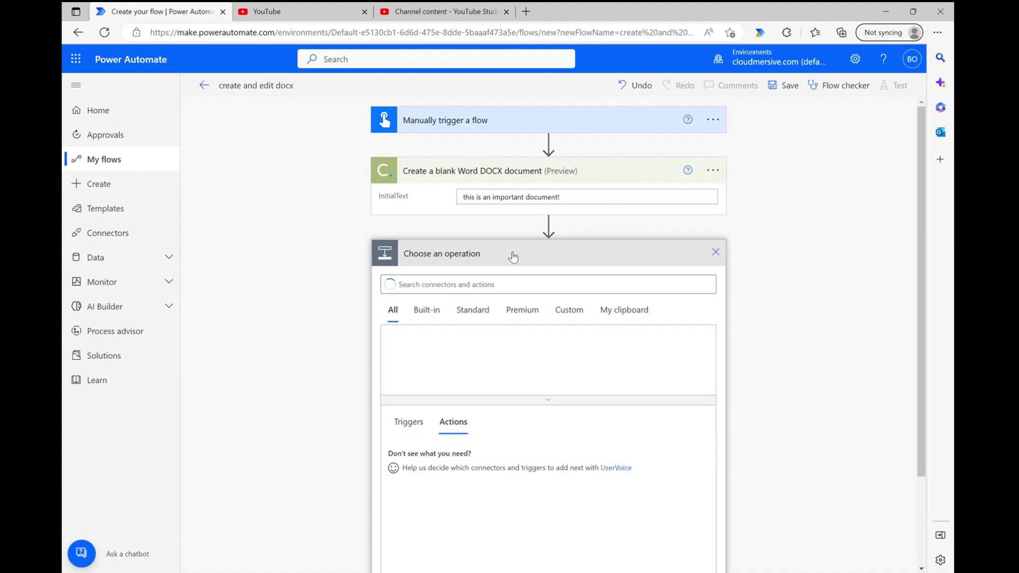
{"action": "type", "text": "cloudmersive"}
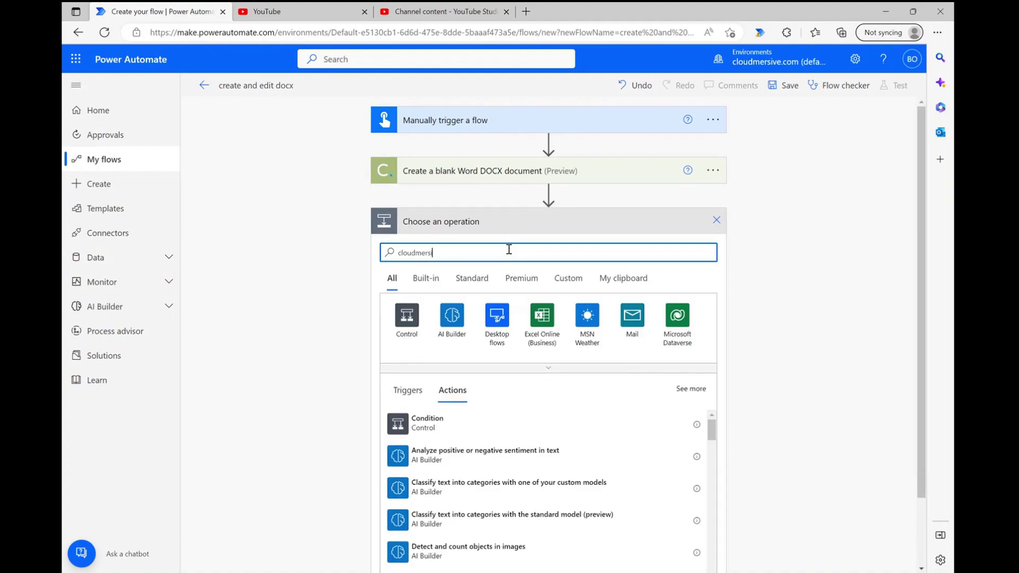
{"action": "left_click", "coordinate": [632, 316]}
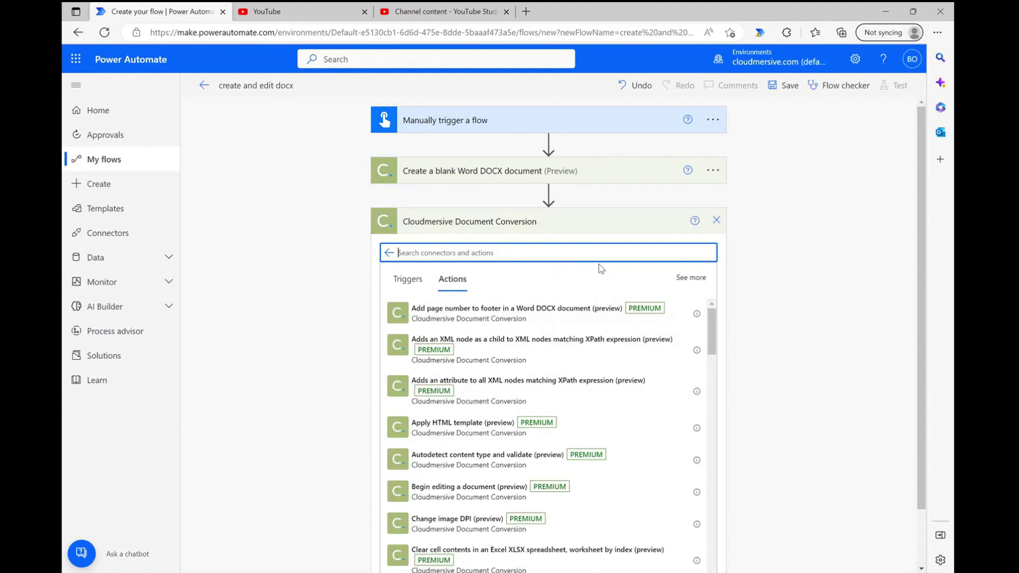
{"action": "type", "text": "docx"}
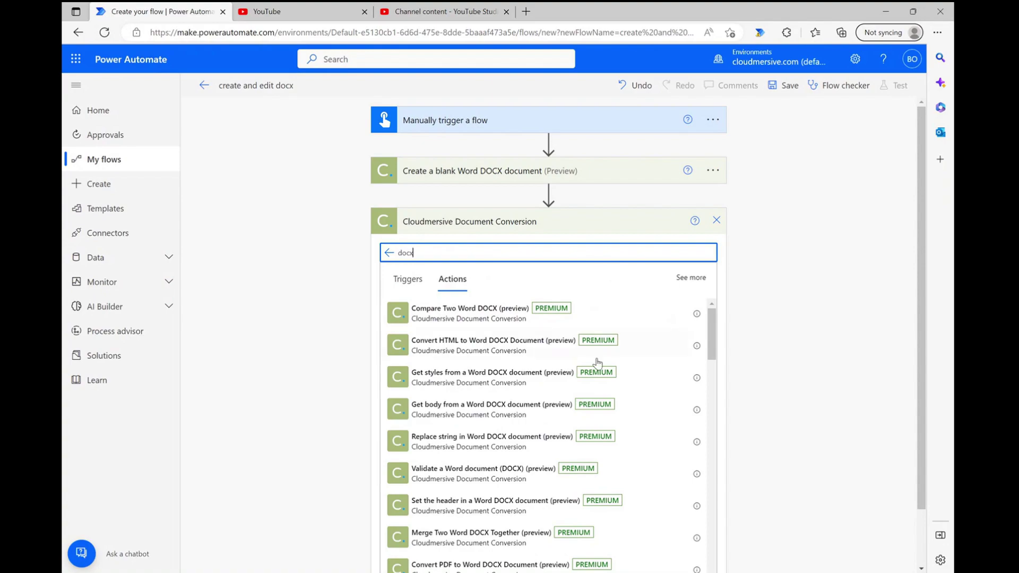
Scroll through the docx-matching Cloudmersive actions.
{"action": "scroll", "coordinate": [596, 404], "scroll_direction": "down", "scroll_amount": 2}
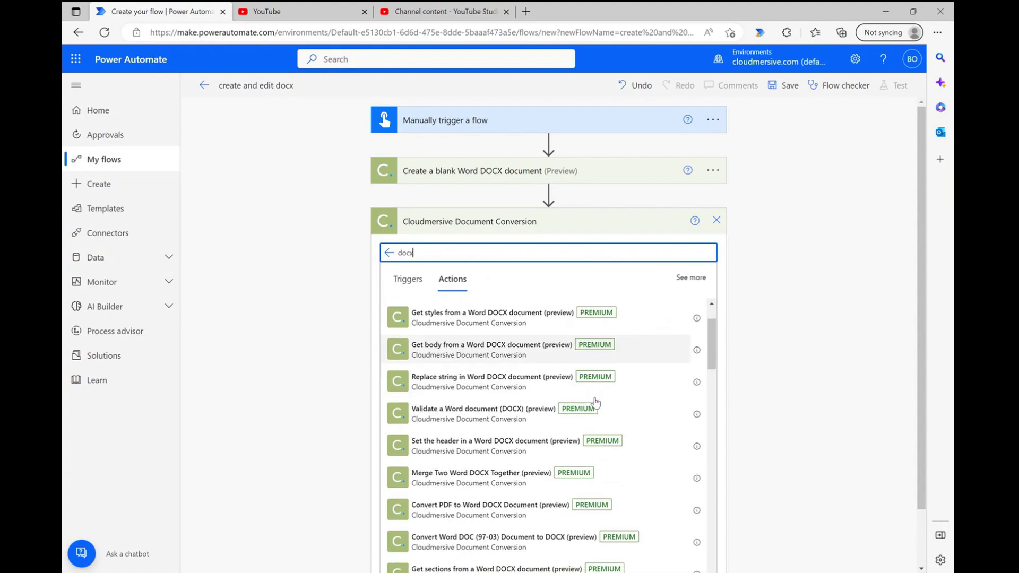
{"action": "scroll", "coordinate": [561, 467], "scroll_direction": "down", "scroll_amount": 5}
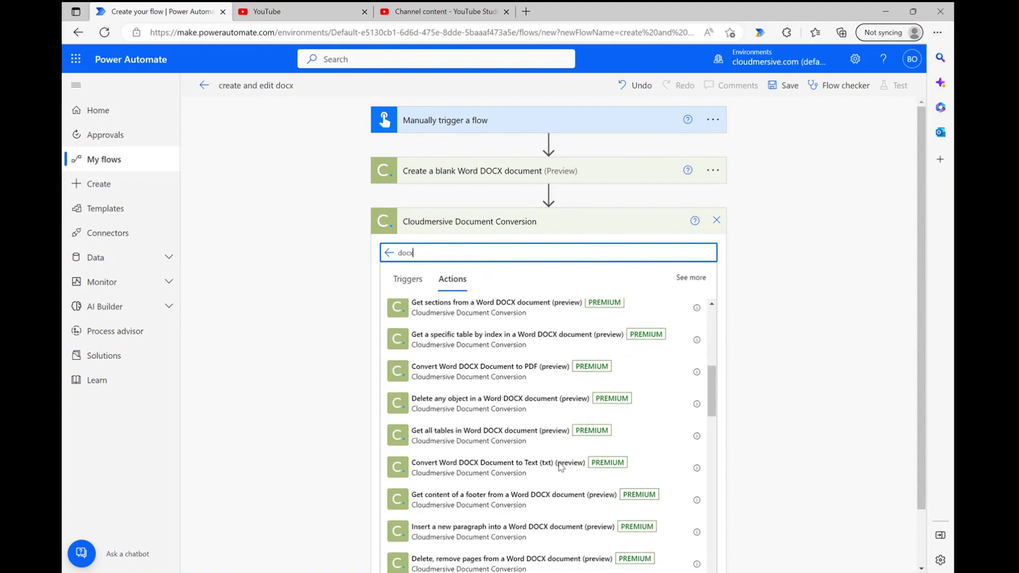
{"action": "scroll", "coordinate": [559, 467], "scroll_direction": "down", "scroll_amount": 4}
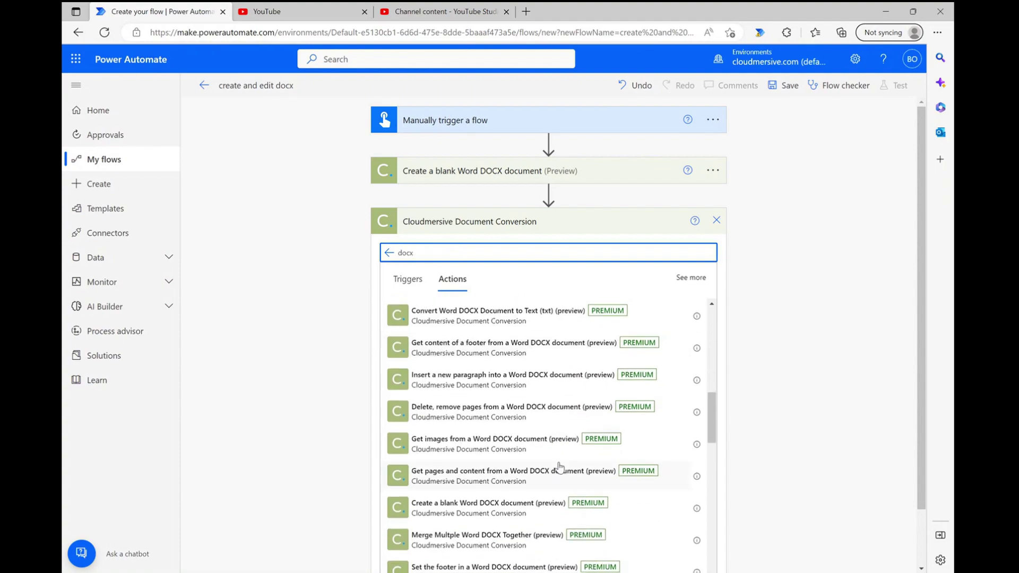
{"action": "scroll", "coordinate": [559, 467], "scroll_direction": "down", "scroll_amount": 4}
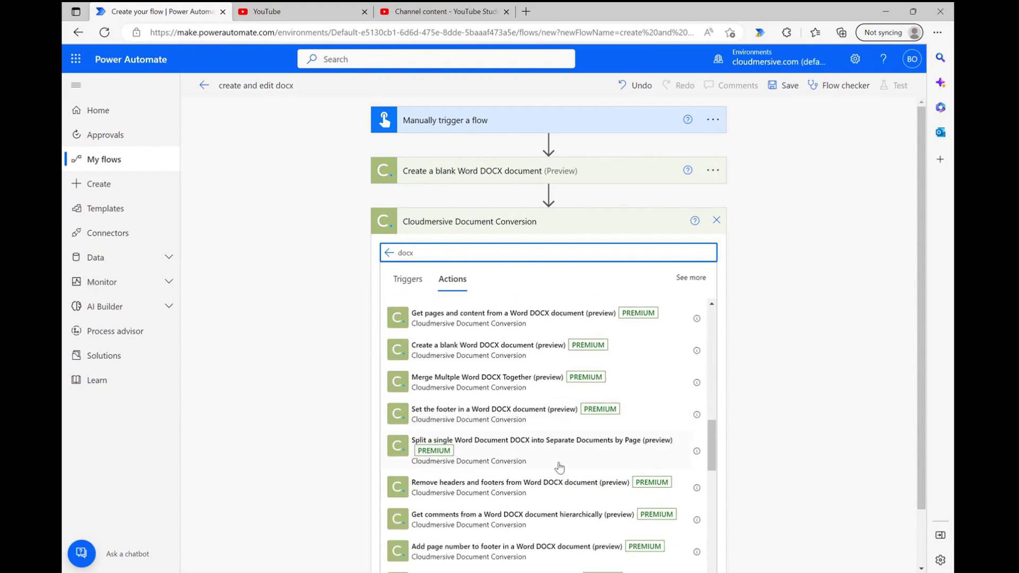
{"action": "scroll", "coordinate": [559, 466], "scroll_direction": "down", "scroll_amount": 5}
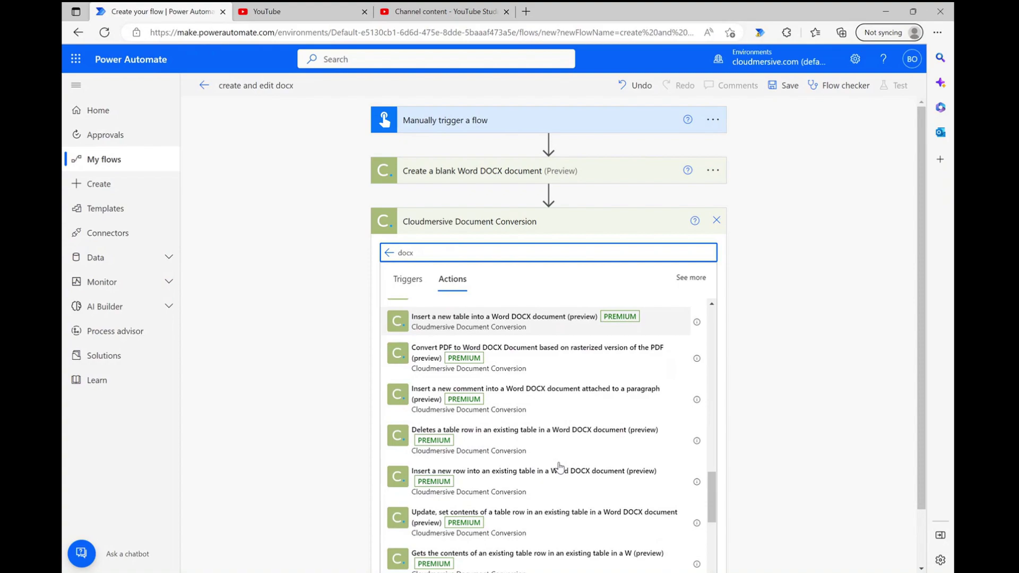
{"action": "scroll", "coordinate": [559, 467], "scroll_direction": "down", "scroll_amount": 3}
{"action": "scroll", "coordinate": [559, 467], "scroll_direction": "down", "scroll_amount": 2}
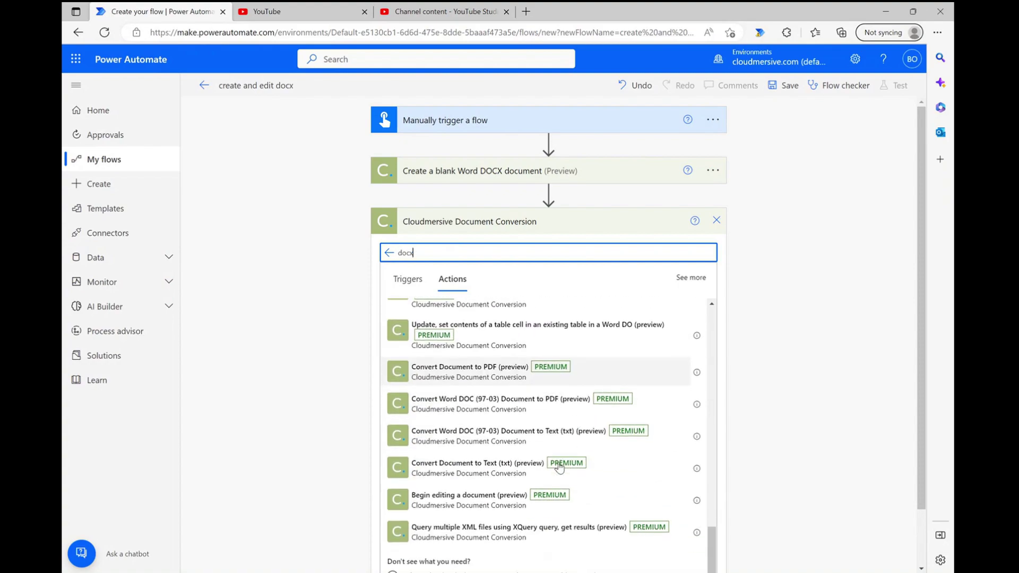
{"action": "scroll", "coordinate": [559, 467], "scroll_direction": "up", "scroll_amount": 3}
{"action": "scroll", "coordinate": [560, 467], "scroll_direction": "up", "scroll_amount": 2}
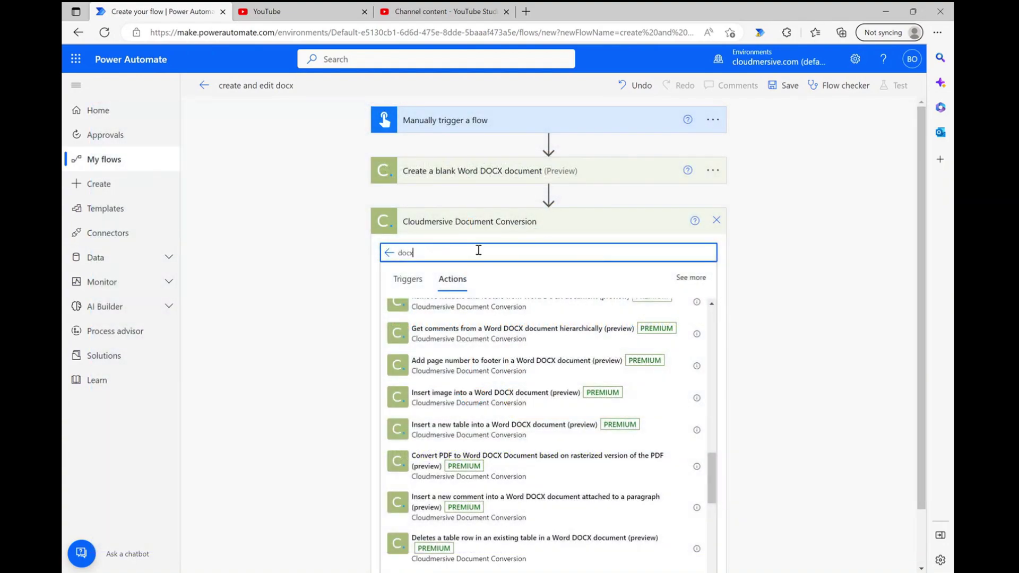
Search 'insert paragraph', add Insert a new paragraph into a Word DOCX document, and review its empty fields.
{"action": "left_click_drag", "start_coordinate": [478, 250], "coordinate": [368, 246]}
{"action": "type", "text": "insert paragraph"}
{"action": "left_click", "coordinate": [482, 319]}
{"action": "left_click", "coordinate": [482, 318]}
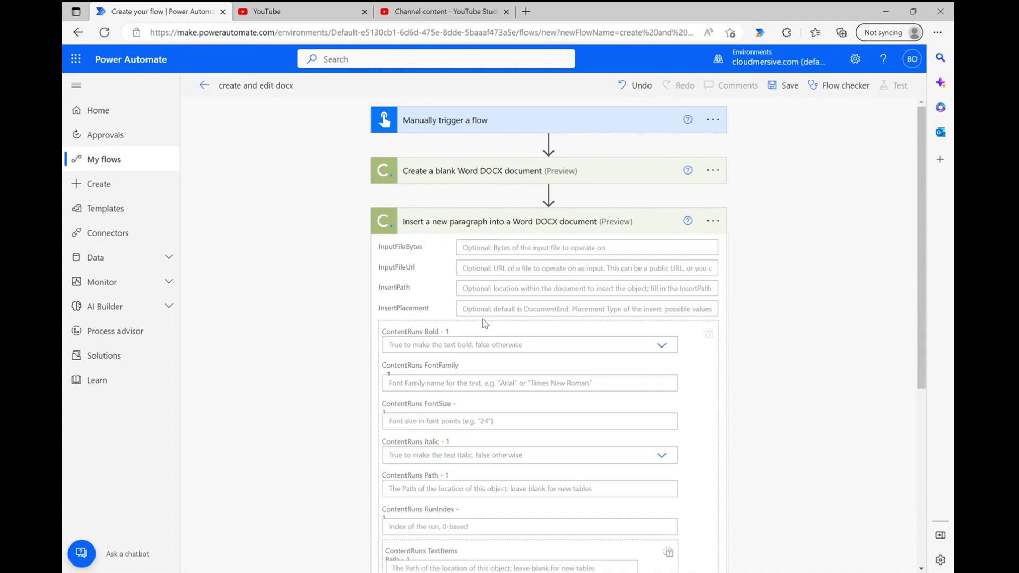
{"action": "scroll", "coordinate": [802, 328], "scroll_direction": "down", "scroll_amount": 2}
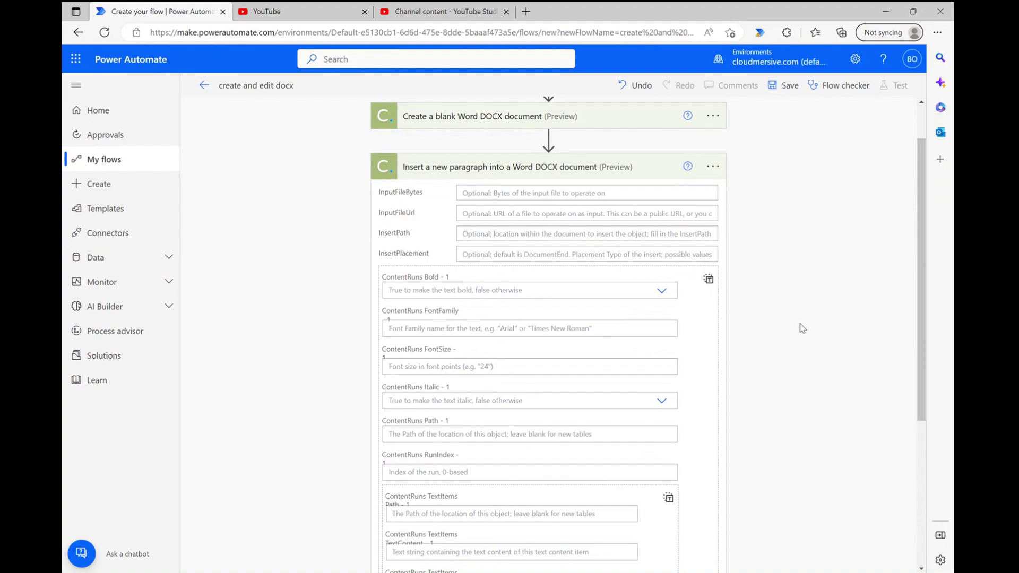
{"action": "scroll", "coordinate": [802, 328], "scroll_direction": "down", "scroll_amount": 1}
{"action": "scroll", "coordinate": [802, 328], "scroll_direction": "up", "scroll_amount": 1}
{"action": "scroll", "coordinate": [802, 328], "scroll_direction": "down", "scroll_amount": 2}
{"action": "scroll", "coordinate": [802, 328], "scroll_direction": "down", "scroll_amount": 1}
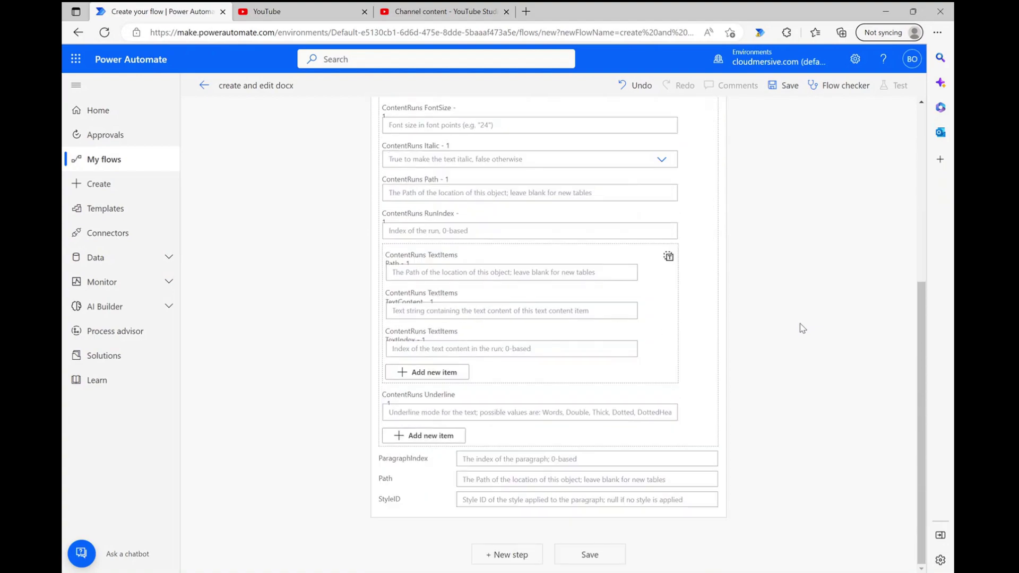
{"action": "scroll", "coordinate": [801, 328], "scroll_direction": "up", "scroll_amount": 3}
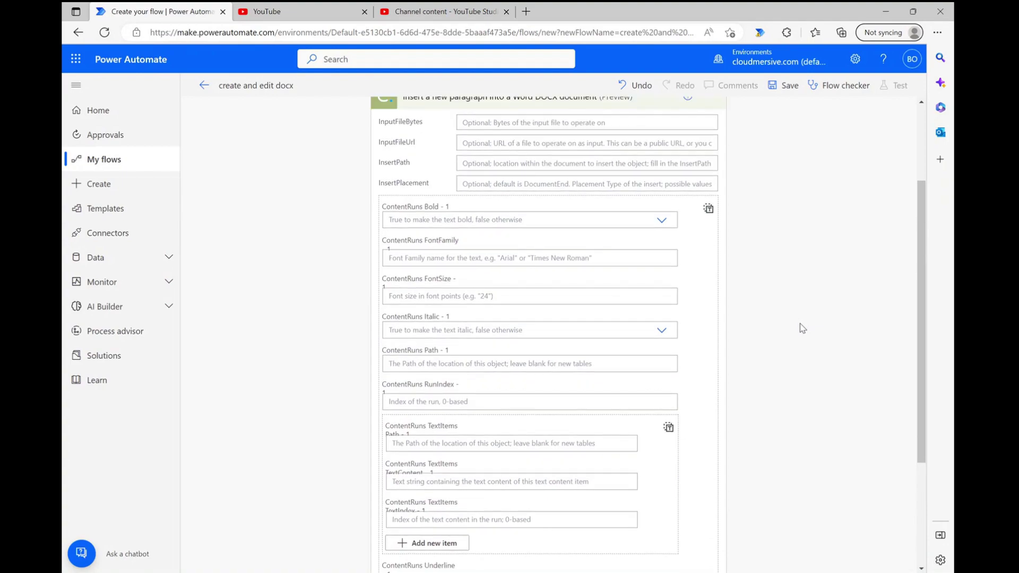
{"action": "scroll", "coordinate": [802, 328], "scroll_direction": "up", "scroll_amount": 1}
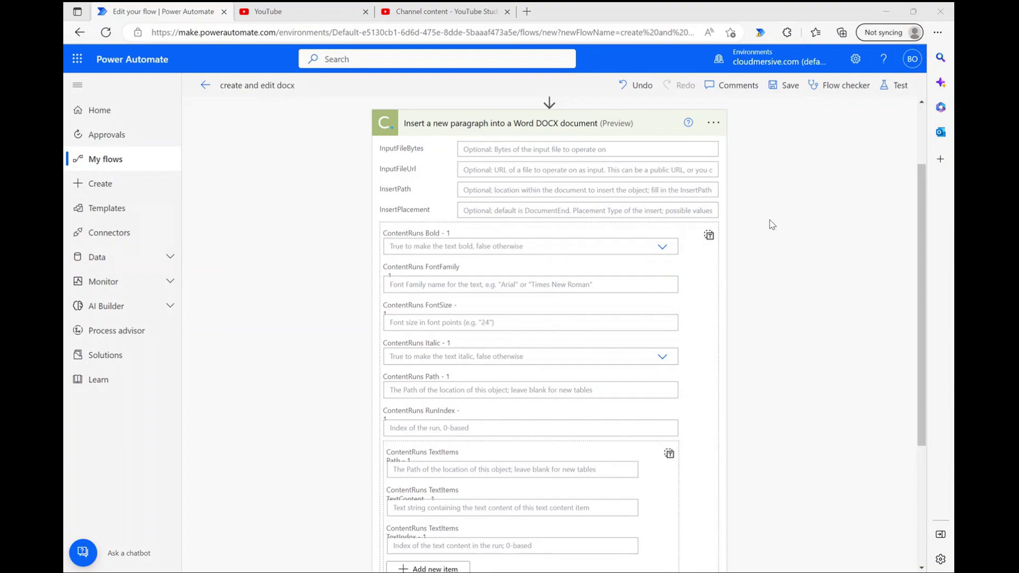
Set InputFileUrl to the blank document's EditedDocumentURL and InsertPlacement to AfterExistingObject.
{"action": "left_click", "coordinate": [677, 170]}
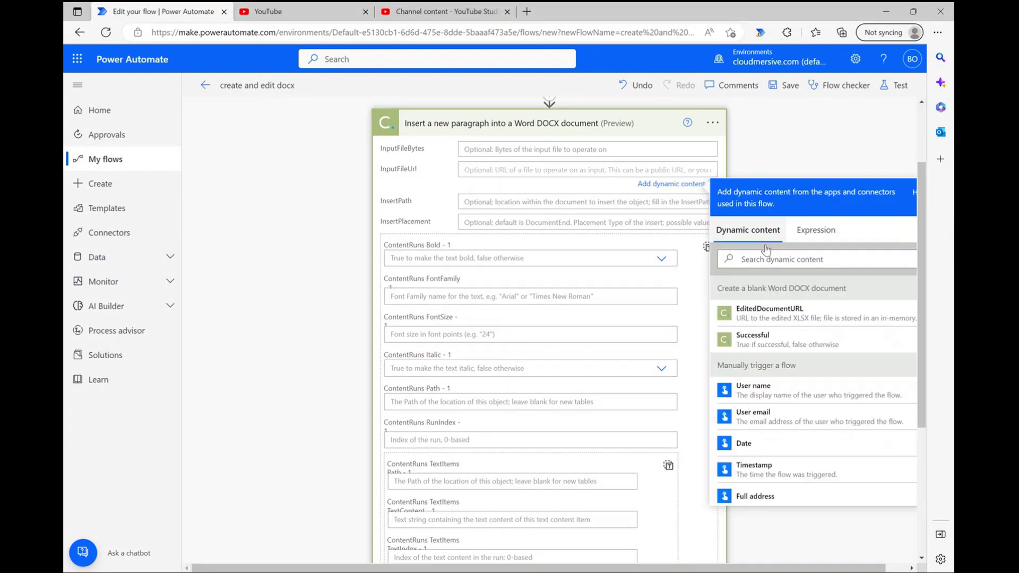
{"action": "left_click", "coordinate": [769, 309]}
{"action": "left_click", "coordinate": [812, 173]}
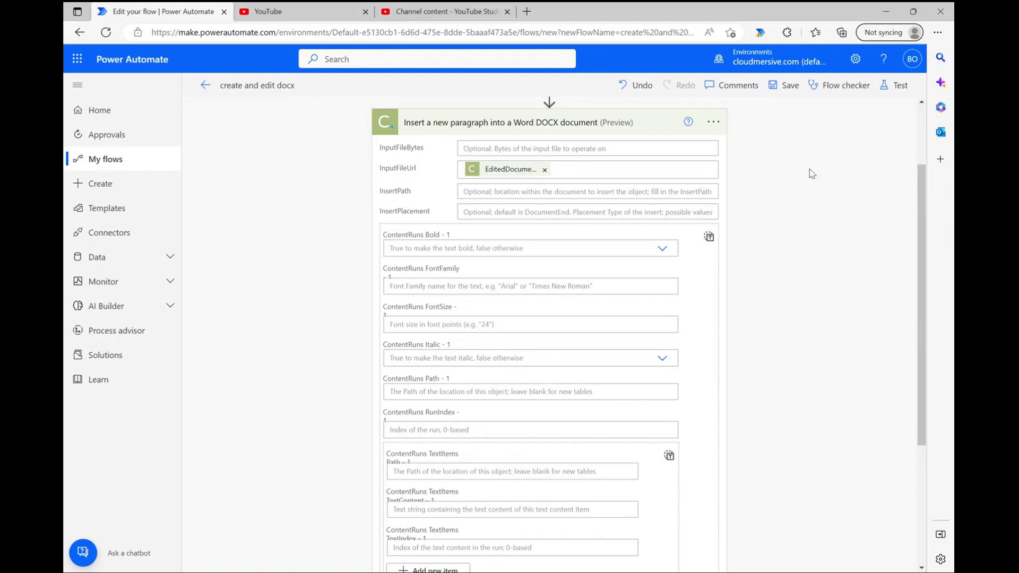
{"action": "left_click", "coordinate": [584, 214]}
{"action": "type", "text": "AfterE"}
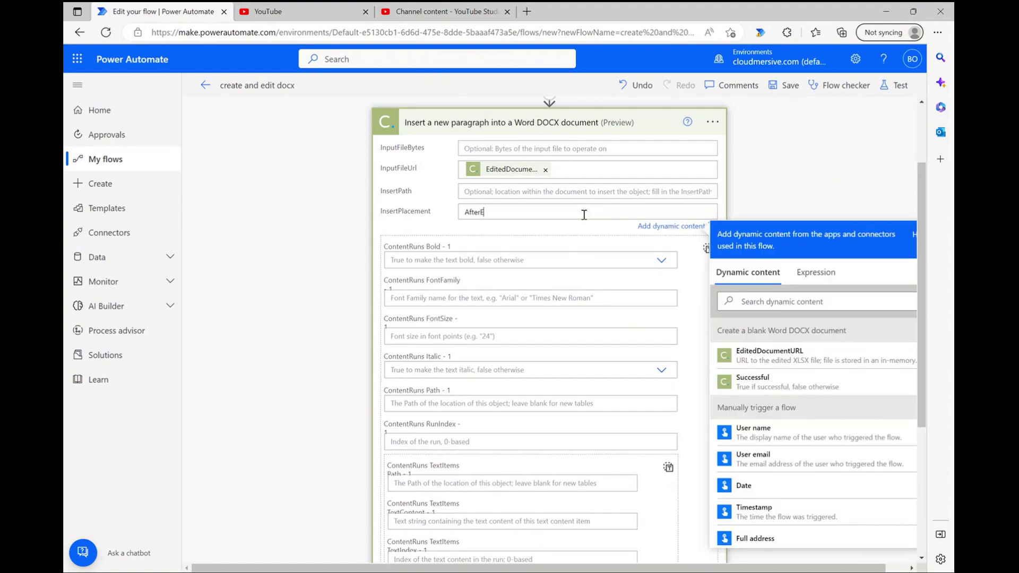
{"action": "type", "text": "xisti"}
{"action": "key", "text": "BackSpace"}
{"action": "key", "text": "BackSpace"}
{"action": "type", "text": "xistingObject"}
Make the paragraph bold and italic in Times New Roman, font size 24.
{"action": "left_click", "coordinate": [661, 261]}
{"action": "left_click", "coordinate": [534, 271]}
{"action": "left_click", "coordinate": [586, 287]}
{"action": "type", "text": "Times New Roman"}
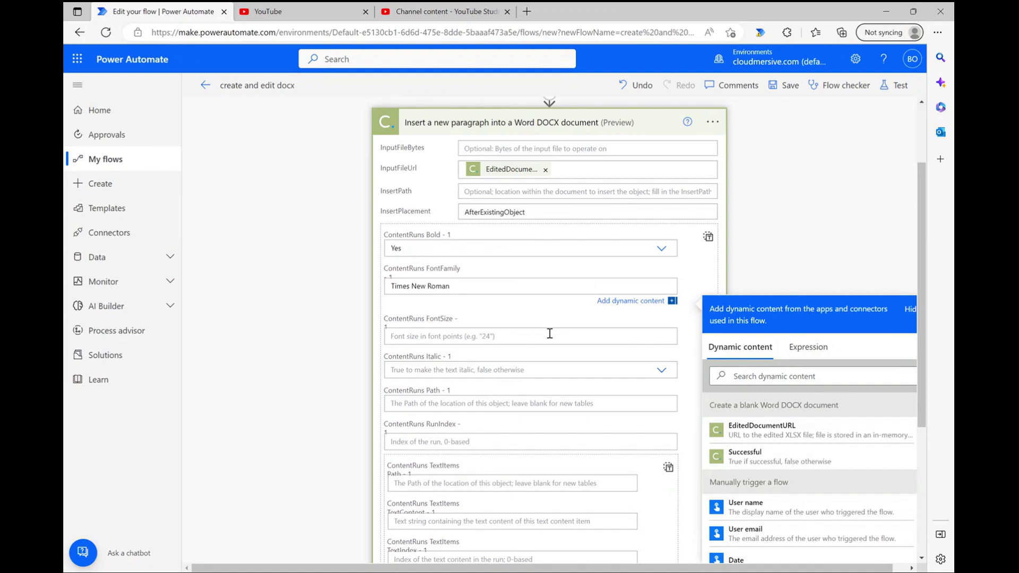
{"action": "left_click", "coordinate": [550, 333]}
{"action": "type", "text": "24"}
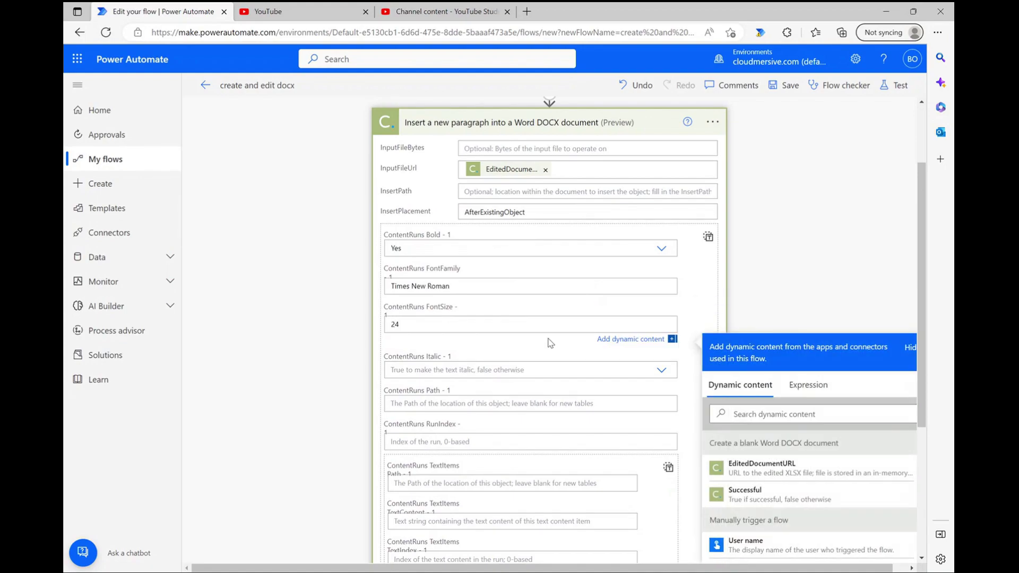
{"action": "left_click", "coordinate": [661, 370]}
{"action": "left_click", "coordinate": [481, 382]}
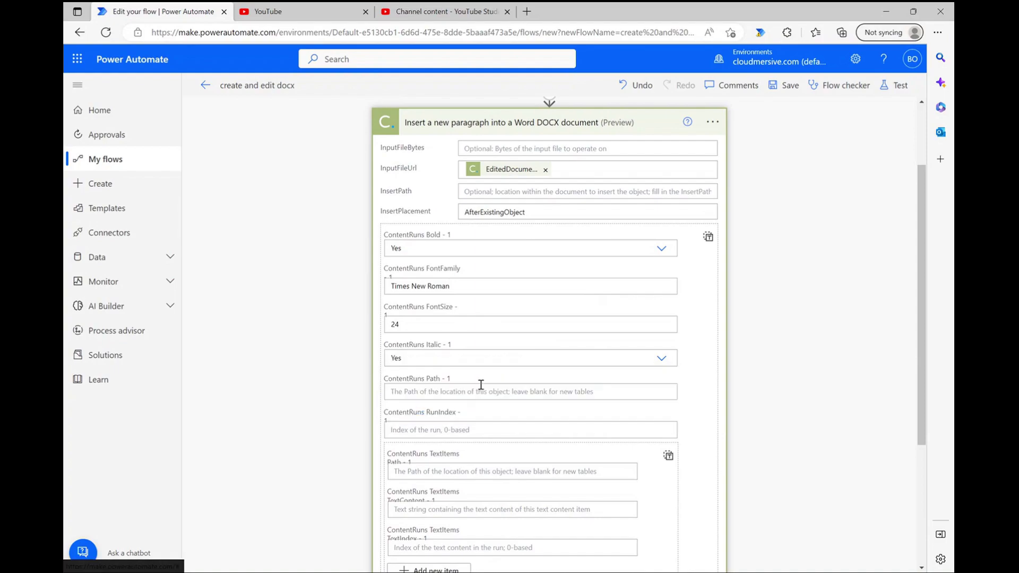
Set RunIndex to 3 and TextContent to 'This is a very very important document indeed.'.
{"action": "left_click", "coordinate": [435, 432]}
{"action": "type", "text": "3"}
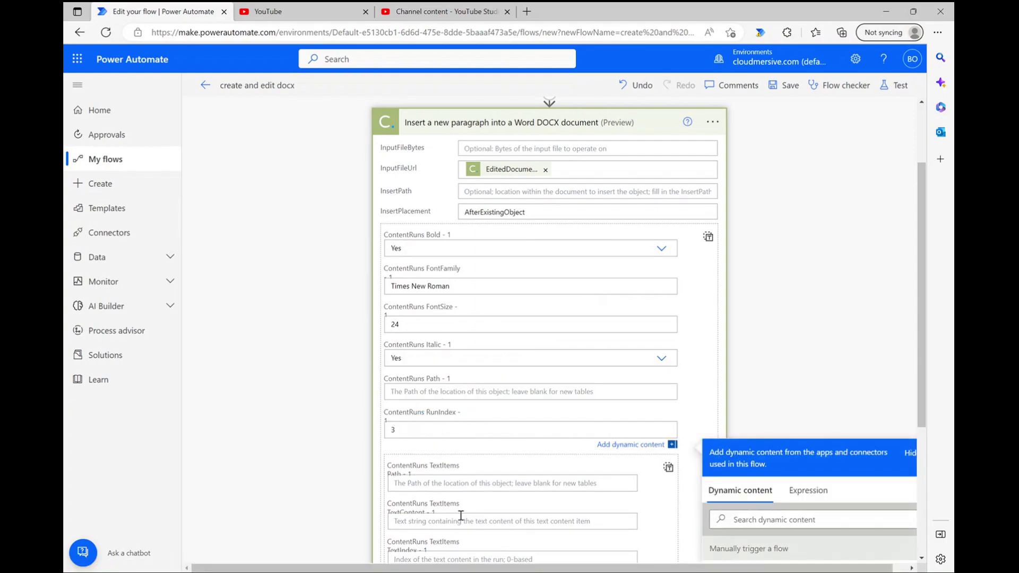
{"action": "left_click", "coordinate": [460, 519]}
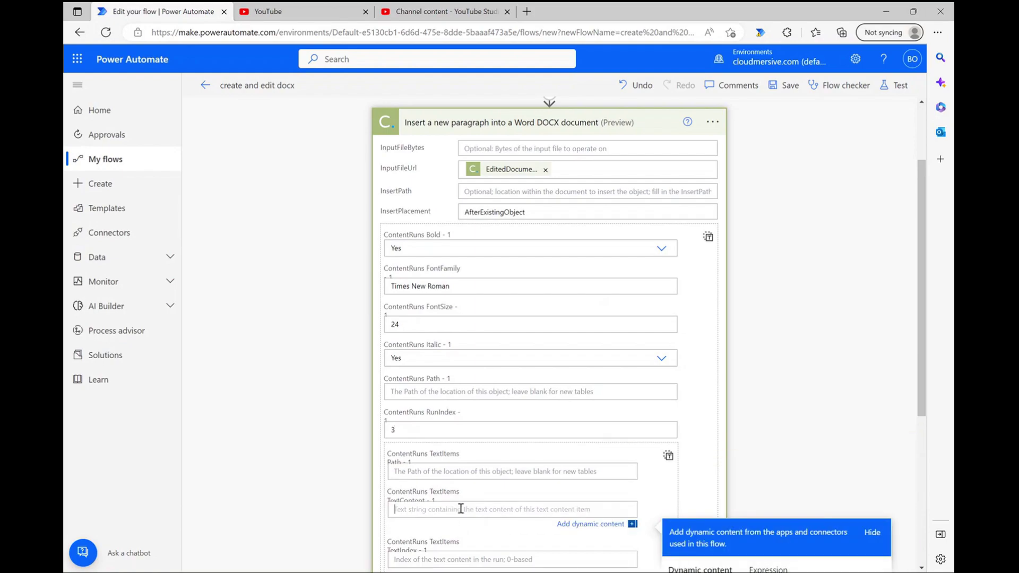
{"action": "type", "text": "This is a very very important document in"}
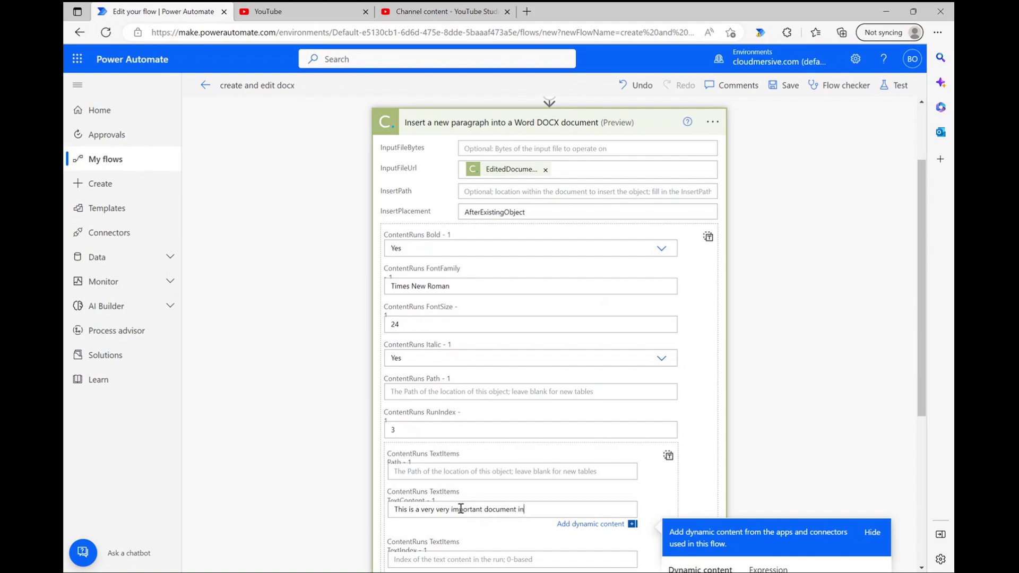
{"action": "type", "text": "deed."}
{"action": "left_click", "coordinate": [854, 395]}
{"action": "scroll", "coordinate": [854, 394], "scroll_direction": "down", "scroll_amount": 3}
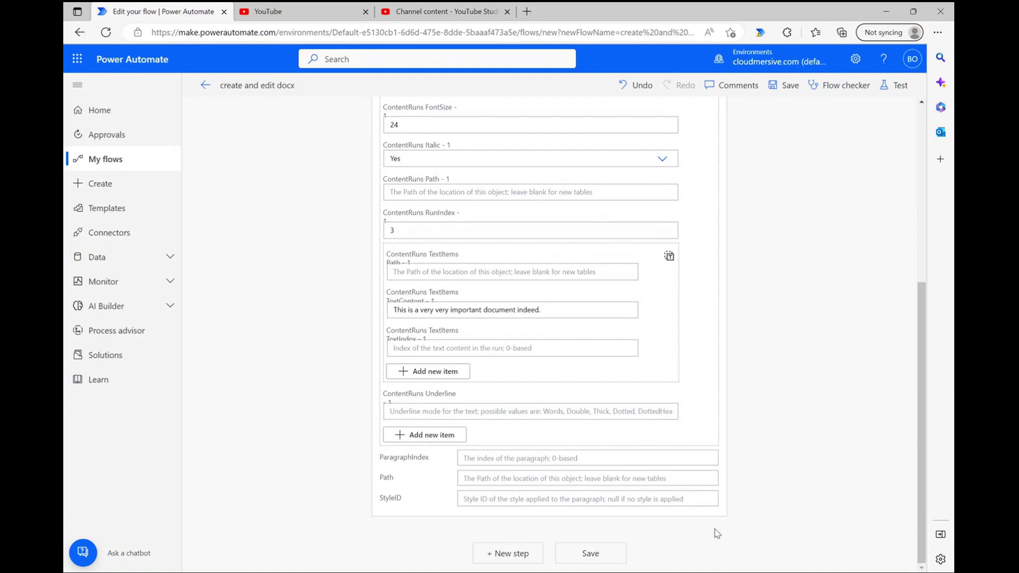
Add Cloudmersive's Finish editing document action, taking the inserted paragraph's EditedDocumentURL as InputFileUrl.
{"action": "left_click", "coordinate": [506, 552]}
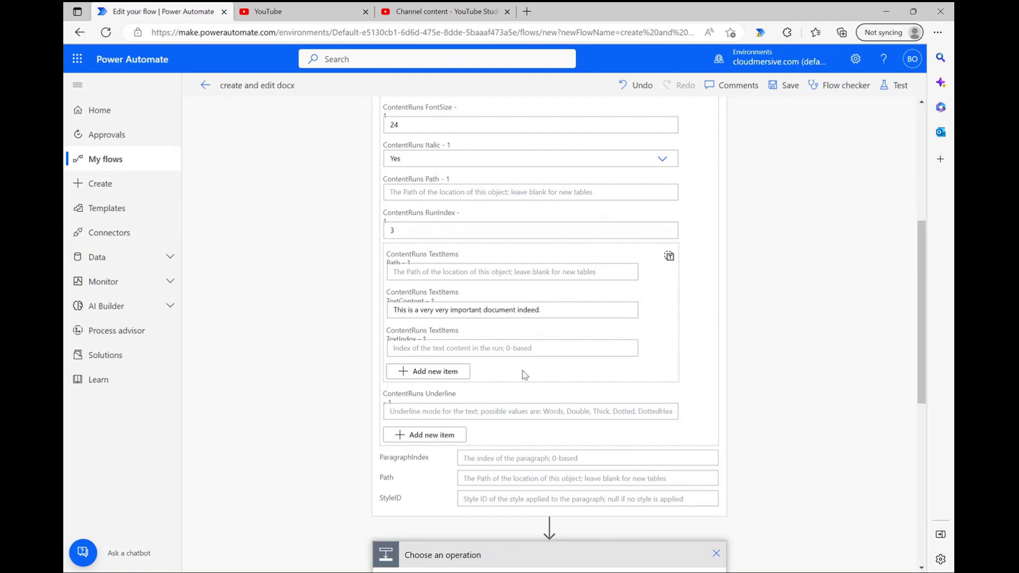
{"action": "type", "text": "dloudmersive"}
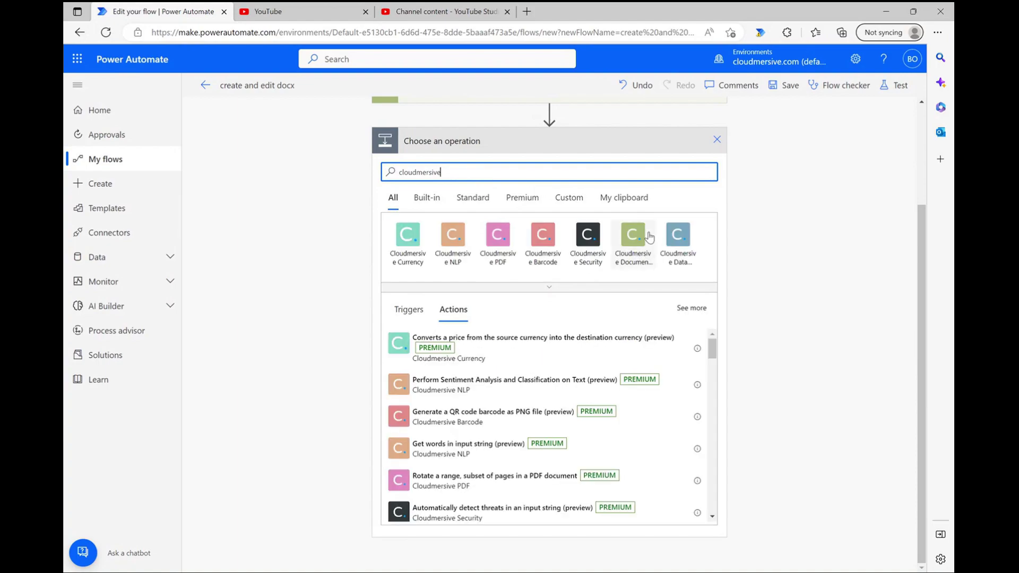
{"action": "left_click", "coordinate": [644, 236]}
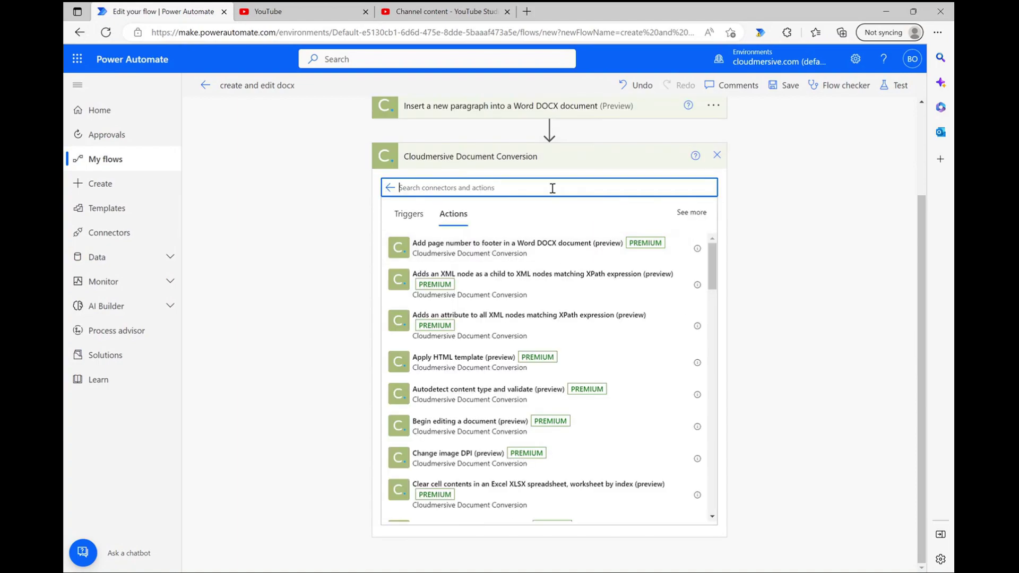
{"action": "type", "text": "finish edigint"}
{"action": "left_click", "coordinate": [531, 248]}
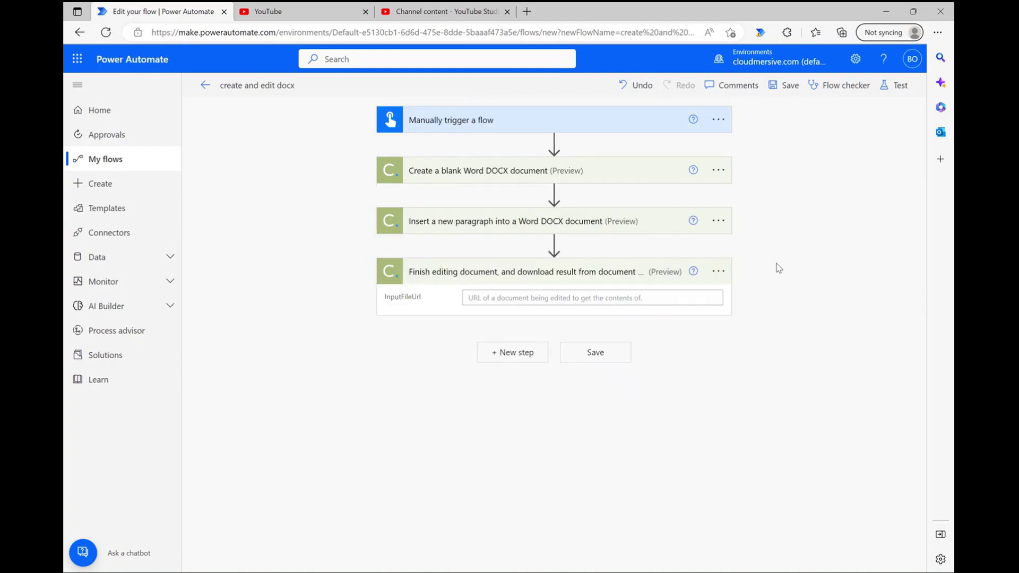
{"action": "left_click", "coordinate": [610, 297]}
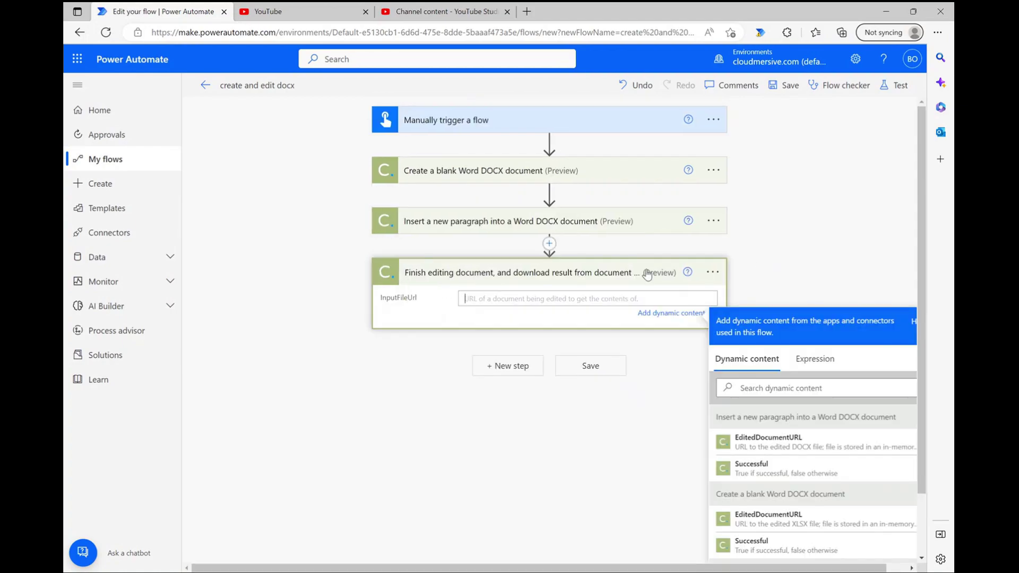
{"action": "left_click", "coordinate": [858, 445]}
{"action": "left_click", "coordinate": [537, 405]}
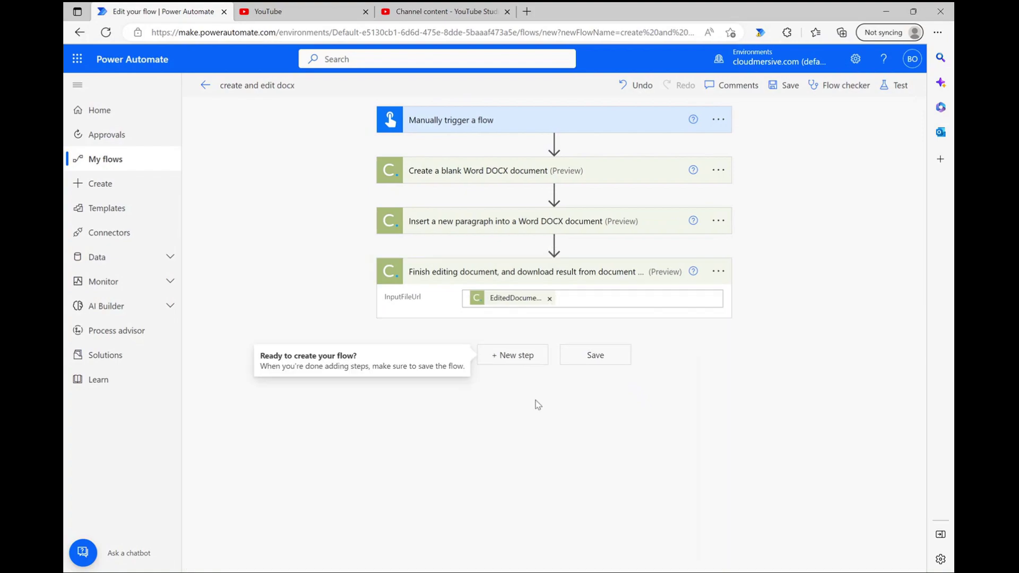
Add SharePoint Create file saving OutputContent as 'edited document.docx' in Power Automate Samples.
{"action": "left_click", "coordinate": [540, 355]}
{"action": "type", "text": "create file"}
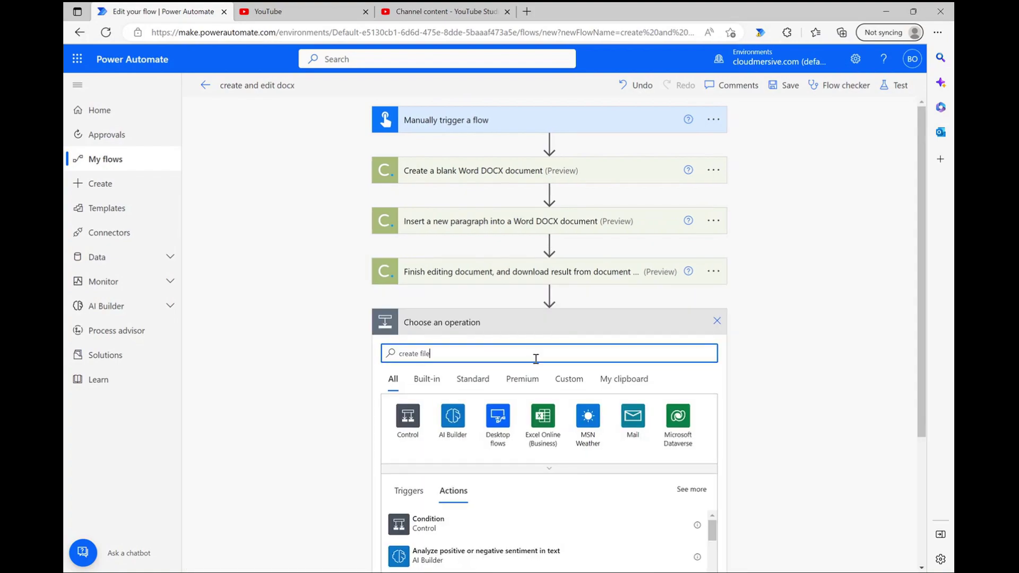
{"action": "left_click", "coordinate": [478, 416]}
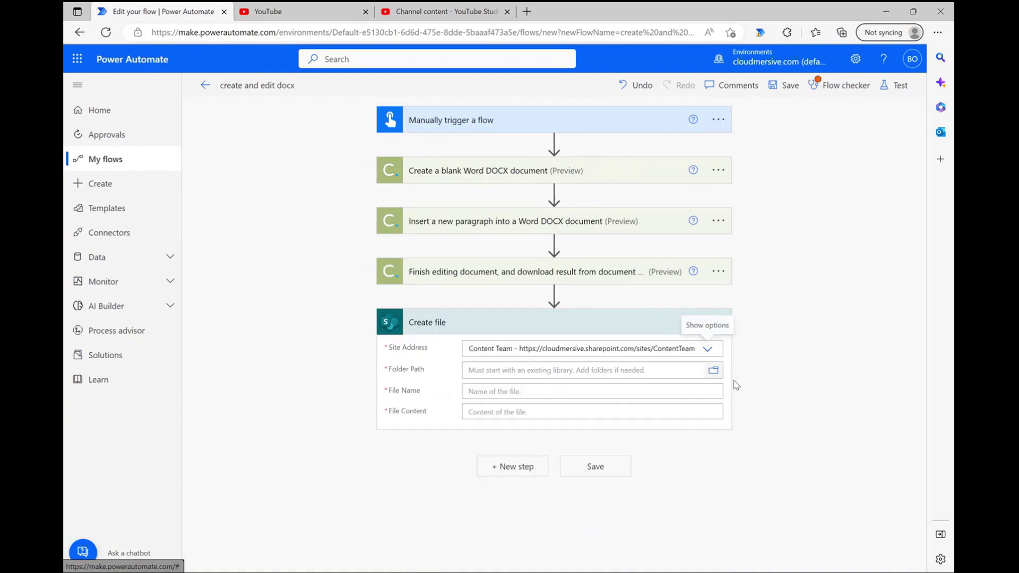
{"action": "left_click", "coordinate": [720, 374]}
{"action": "left_click", "coordinate": [825, 326]}
{"action": "left_click", "coordinate": [525, 392]}
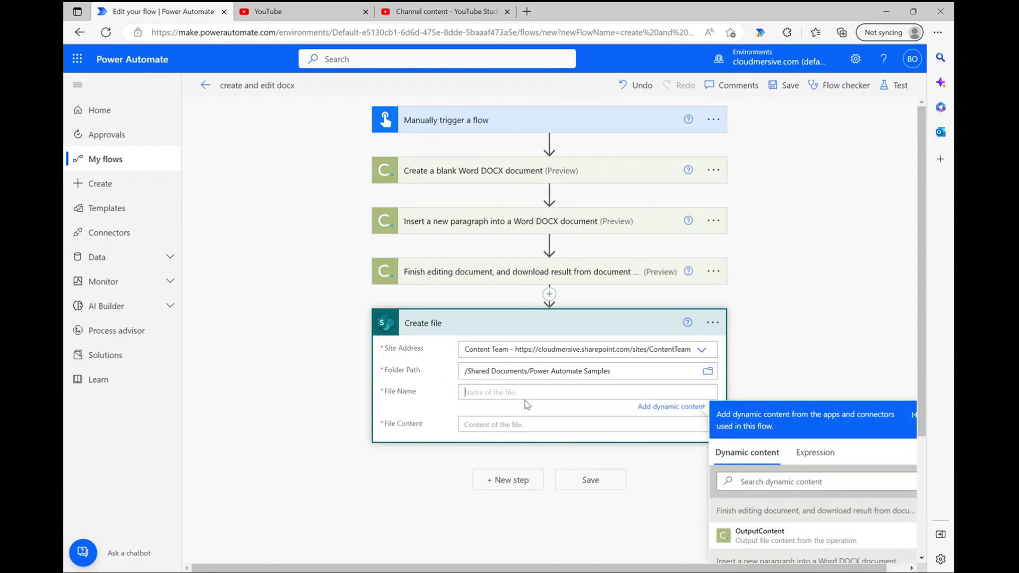
{"action": "type", "text": "edited document.docx"}
{"action": "left_click", "coordinate": [541, 421]}
{"action": "scroll", "coordinate": [690, 435], "scroll_direction": "down", "scroll_amount": 2}
{"action": "left_click", "coordinate": [816, 452]}
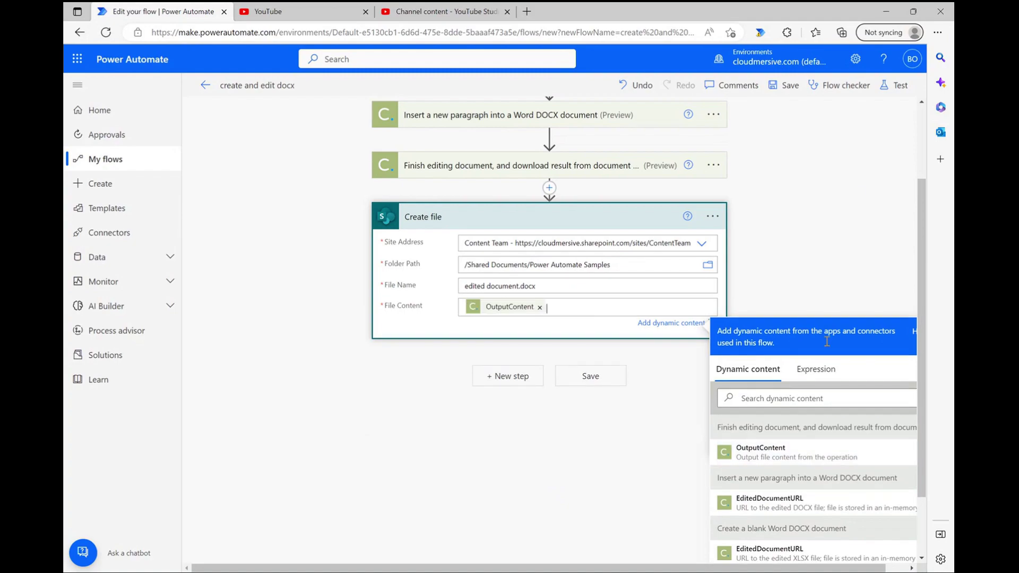
{"action": "left_click", "coordinate": [857, 193]}
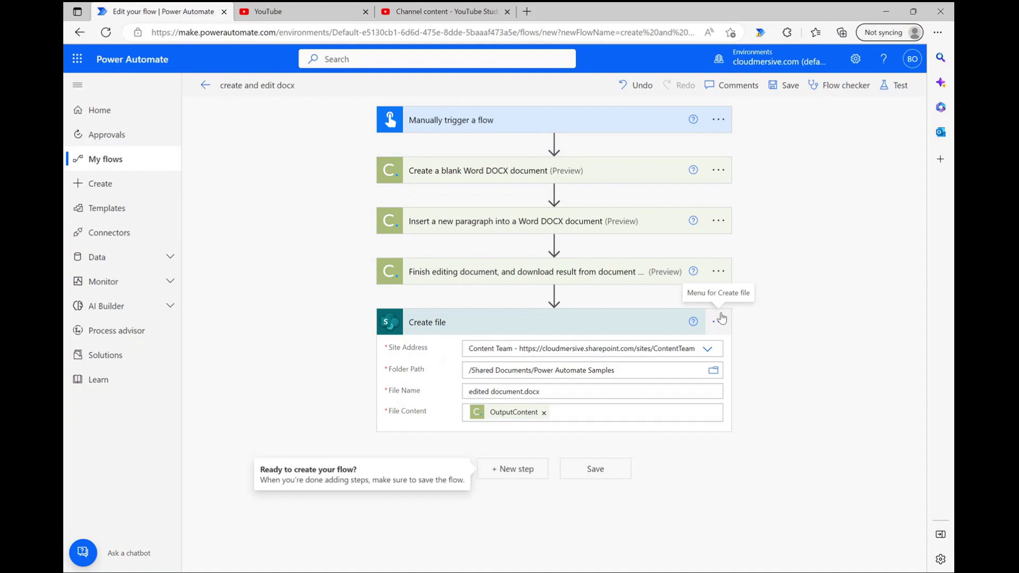
Save the flow and run a manual test of it.
{"action": "left_click", "coordinate": [596, 468]}
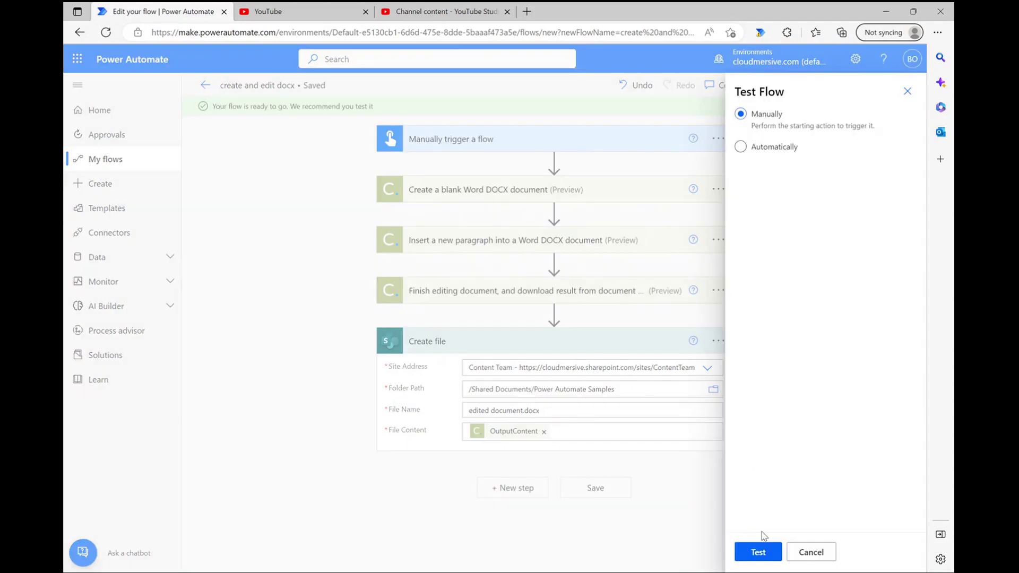
{"action": "left_click", "coordinate": [759, 548]}
{"action": "left_click", "coordinate": [758, 552]}
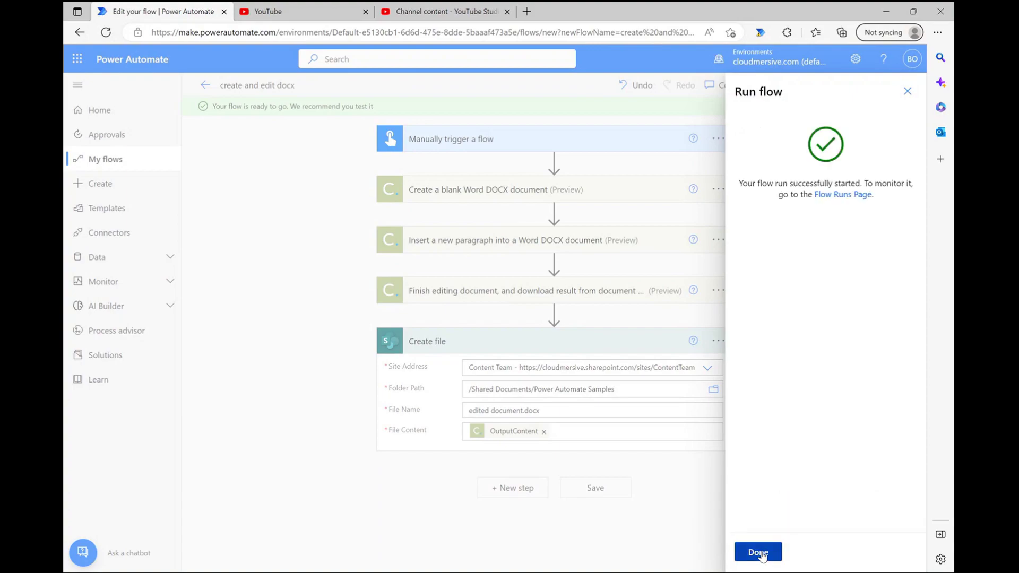
{"action": "left_click", "coordinate": [762, 552]}
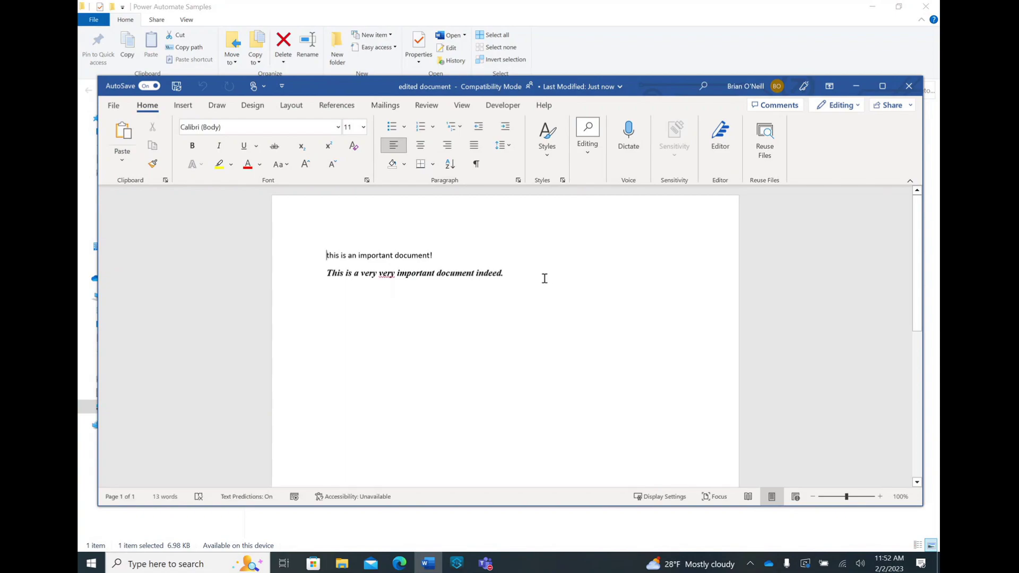
Select both lines of edited document.docx and check the second line's bold italic Times New Roman formatting.
{"action": "left_click_drag", "start_coordinate": [543, 277], "coordinate": [306, 237]}
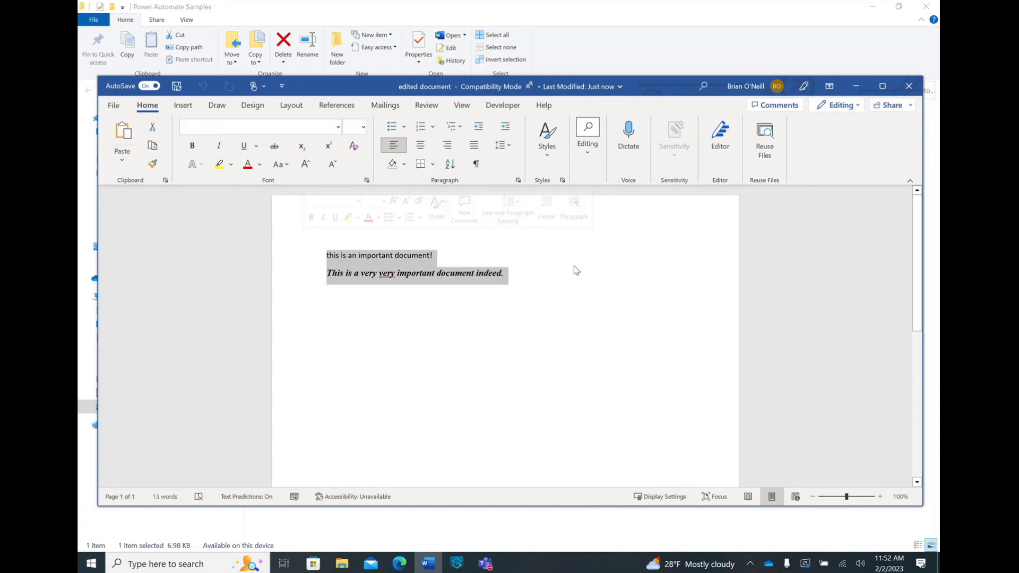
{"action": "left_click", "coordinate": [581, 280]}
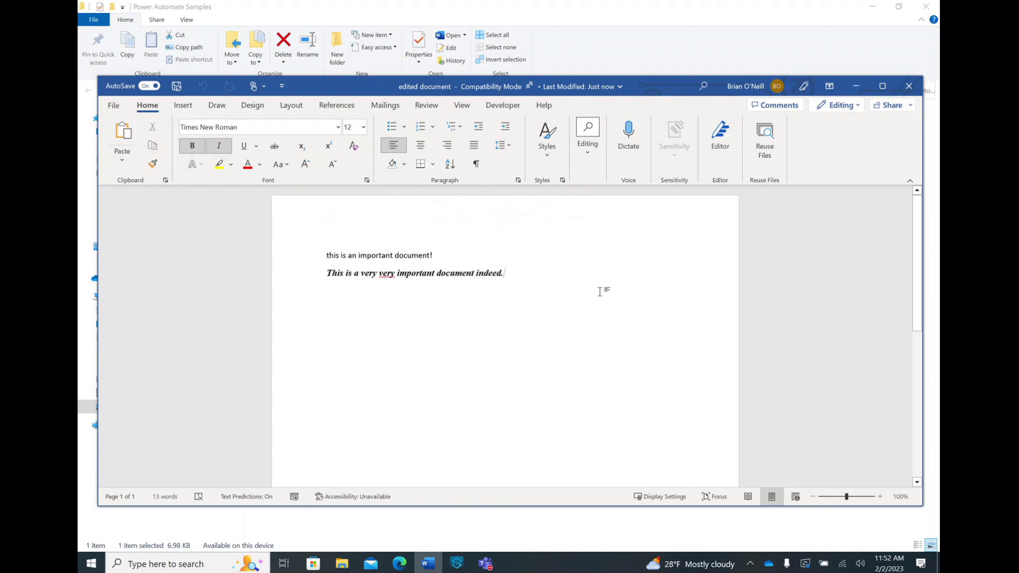